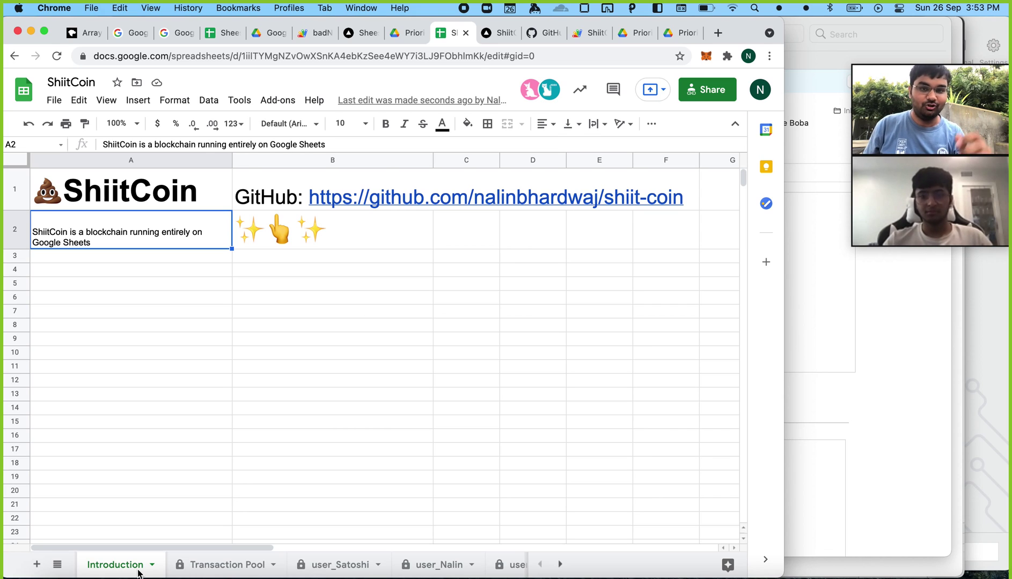
Step: Review the pending transaction entries in the Transaction Pool sheet
left_click(183, 571)
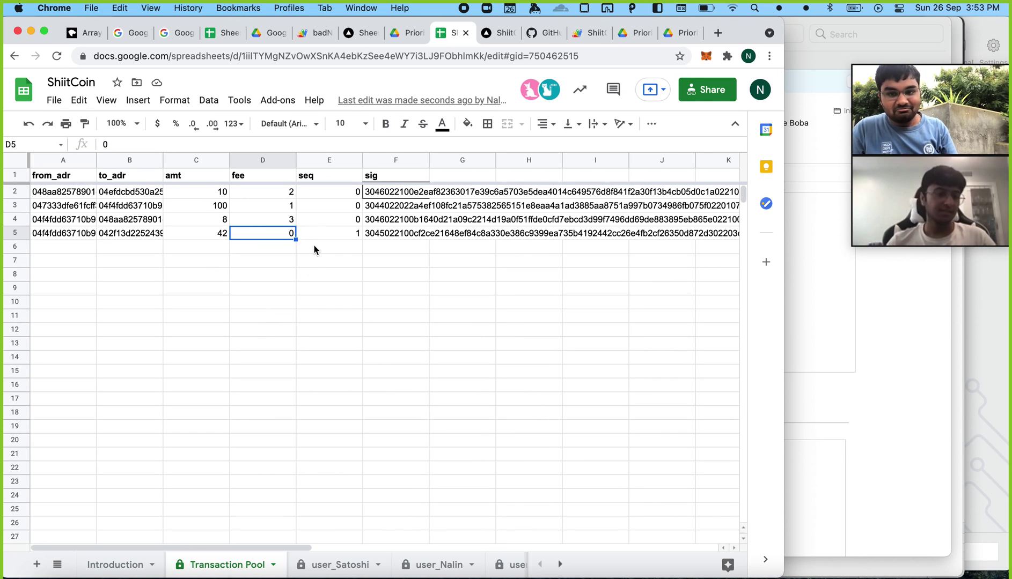
key("Up")
key("Up")
key("Up")
key("Right")
key("Down")
key("Down")
key("Down")
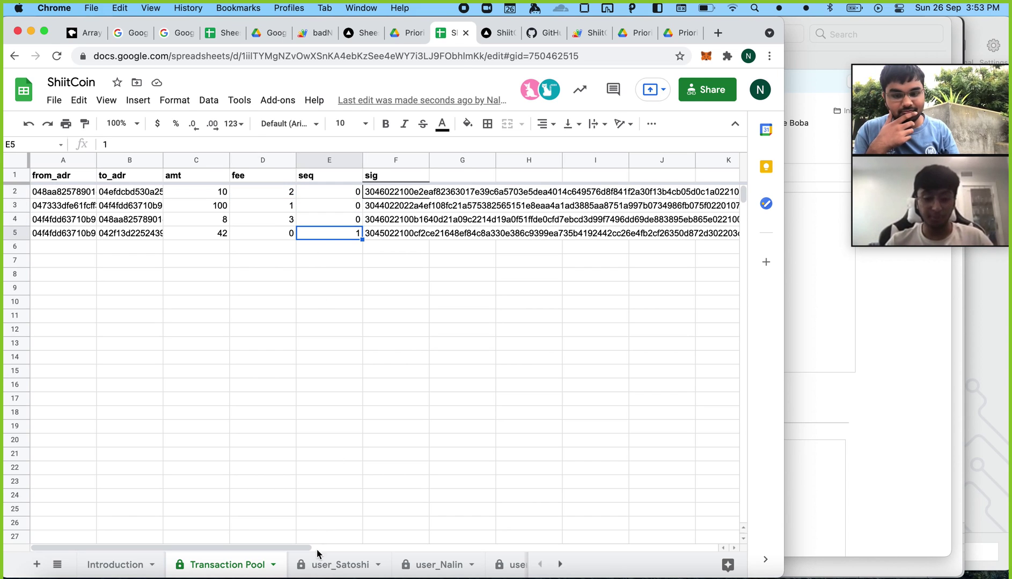
Step: Switch to the user_Satoshi sheet and inspect the transaction in block 14
left_click(316, 565)
left_click(530, 391)
Step: Inspect block 15's second transaction and nonce, then switch to the Transaction Generator page
left_click(595, 453)
left_click(459, 439)
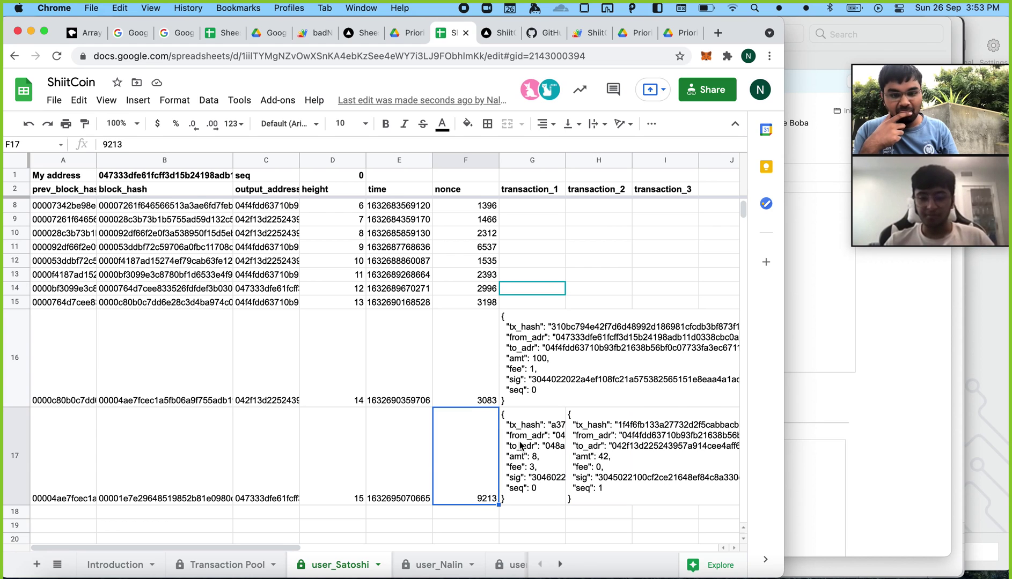
scroll(519, 446, "right", 2)
scroll(519, 446, "left", 2)
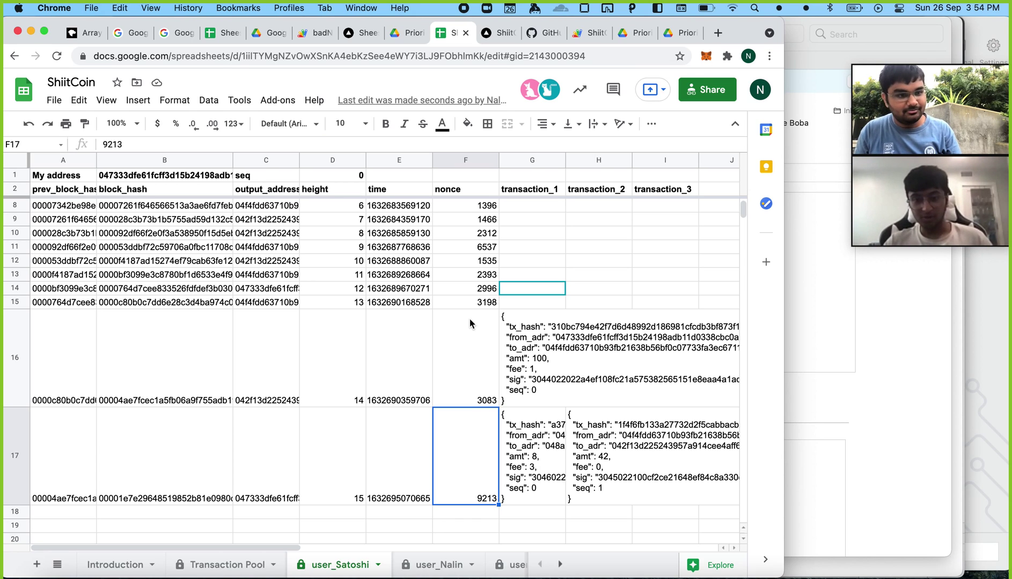
key("ctrl+Tab")
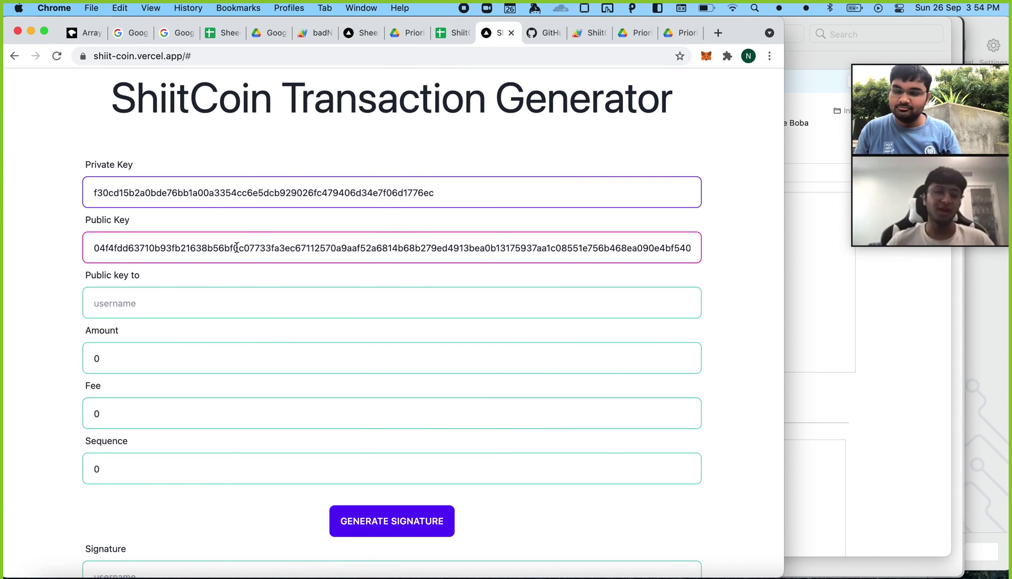
scroll(138, 75, "up", 2)
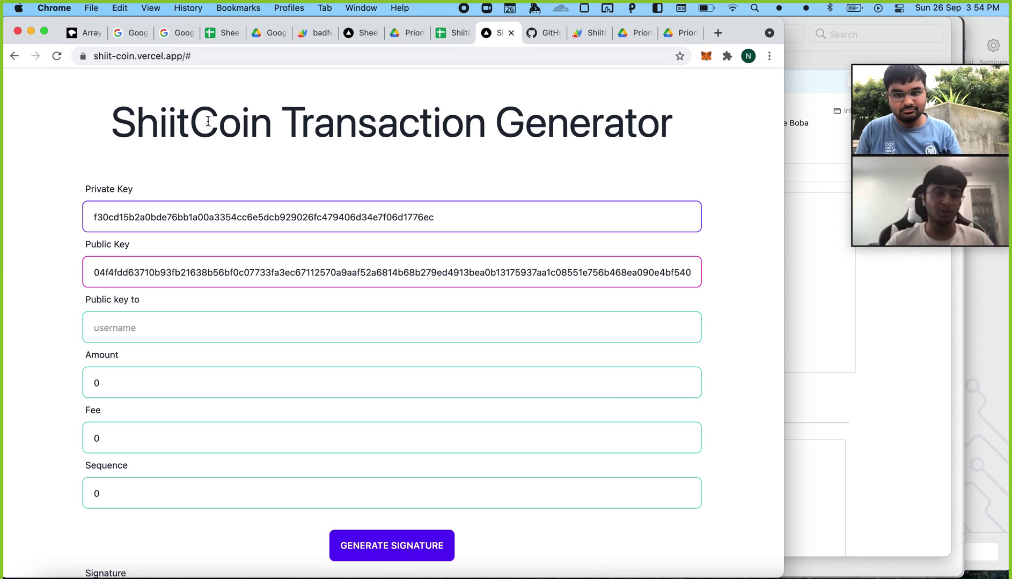
left_click_drag(112, 119, 667, 119)
left_click(591, 153)
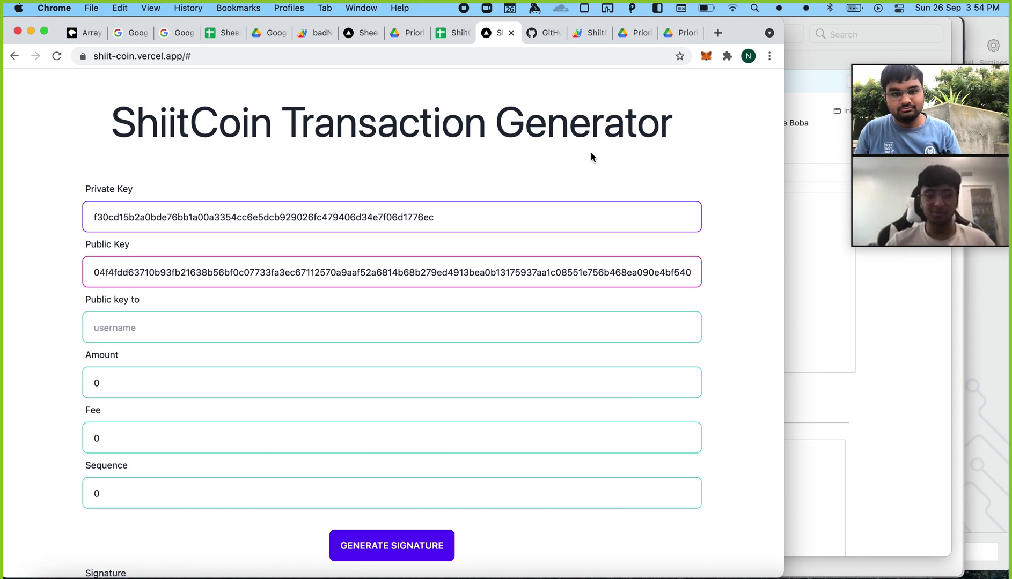
scroll(591, 153, "down", 3)
scroll(556, 446, "up", 1)
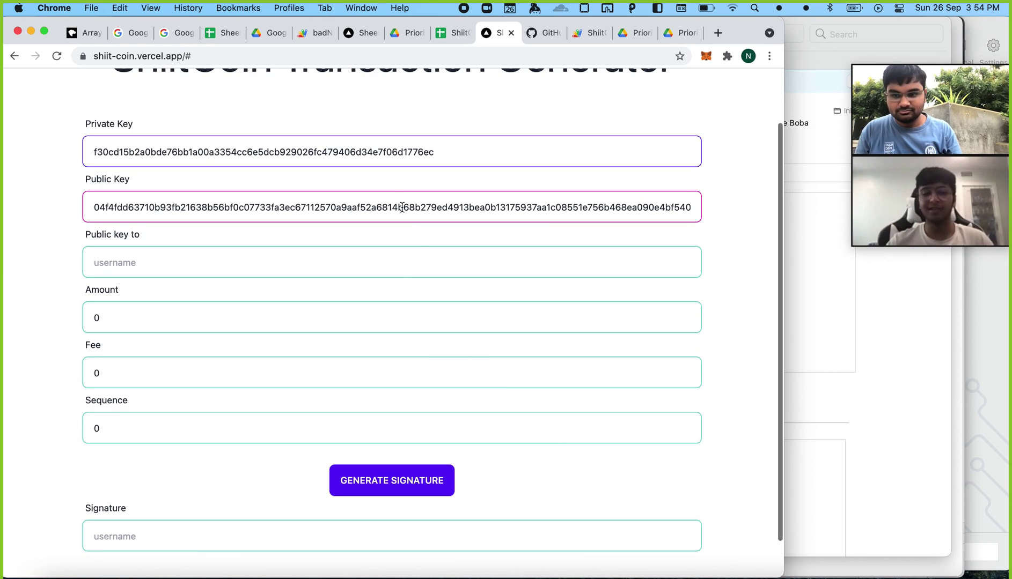
double_click(111, 374)
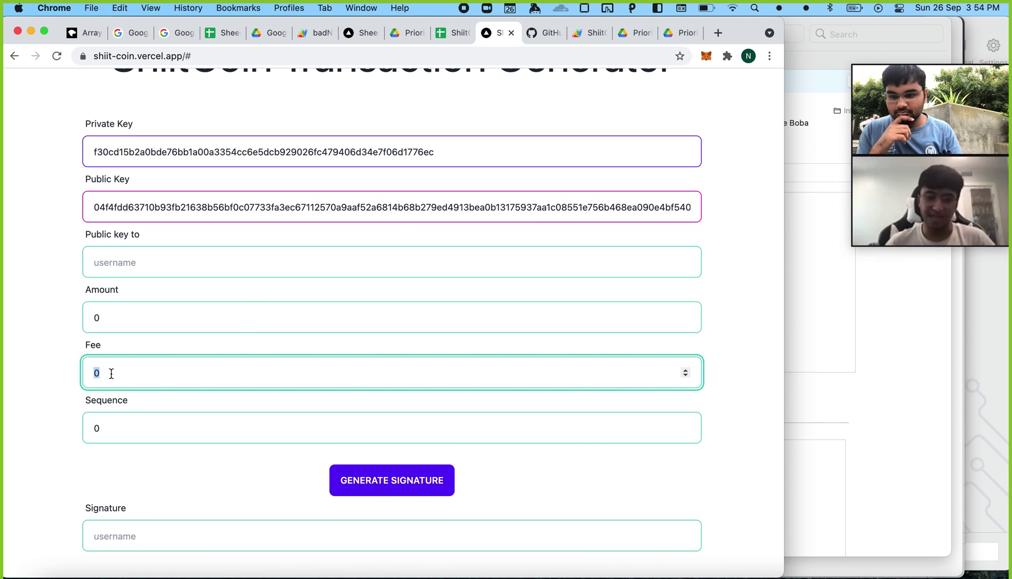
left_click(156, 527)
double_click(111, 372)
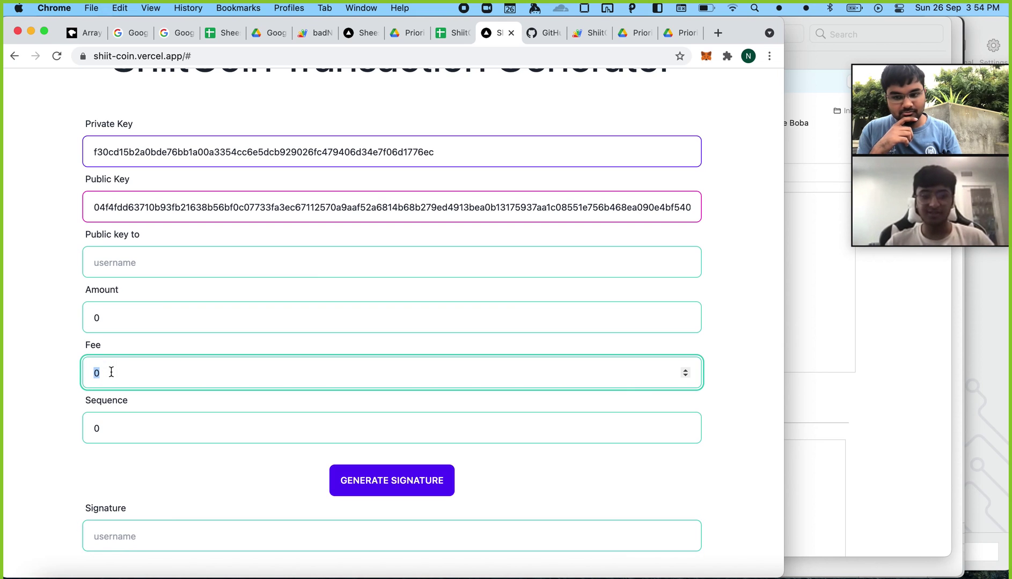
Step: Return to the ShiitCoin spreadsheet and inspect the 42-coin transaction in block 15
left_click(445, 35)
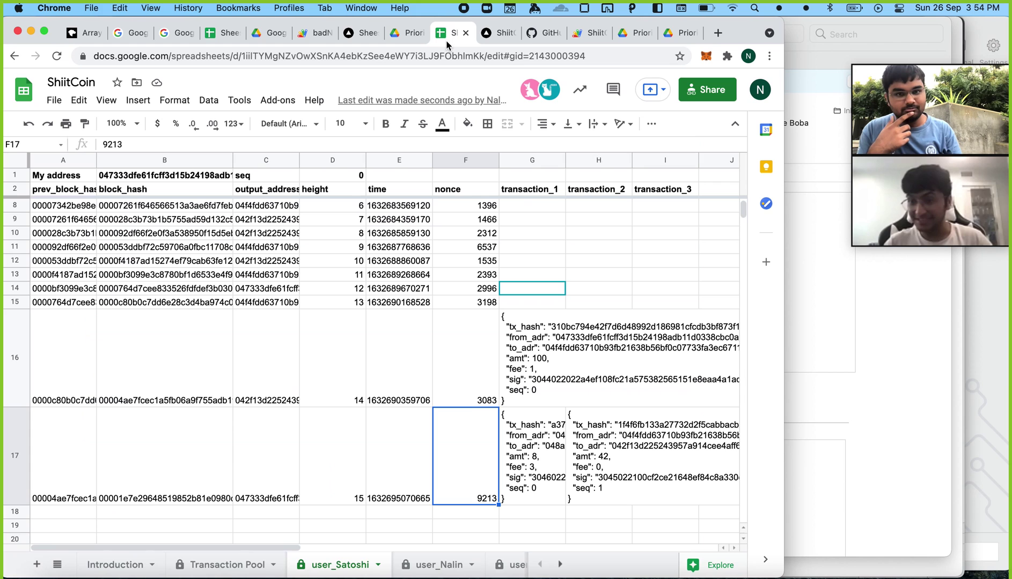
left_click(590, 486)
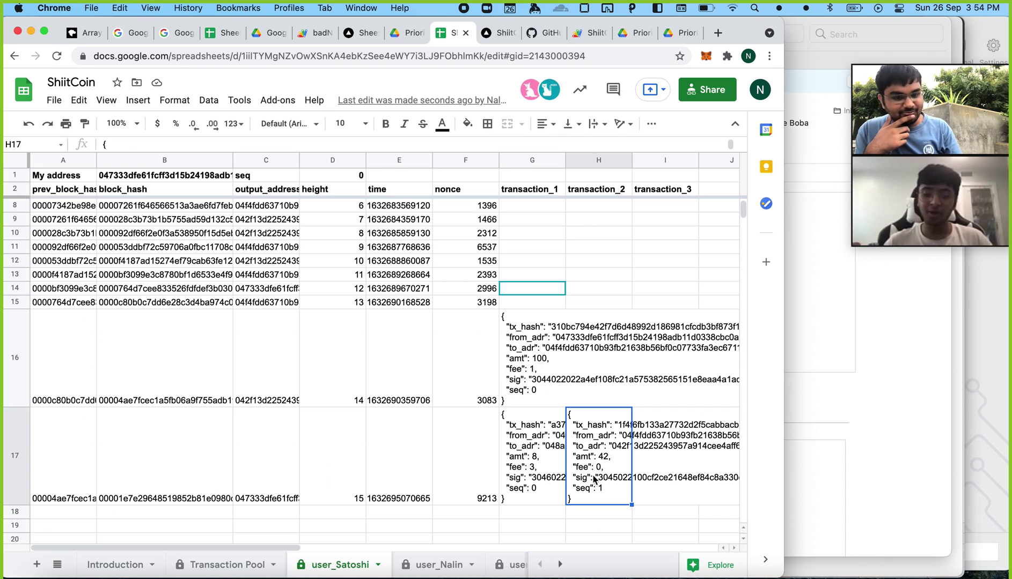